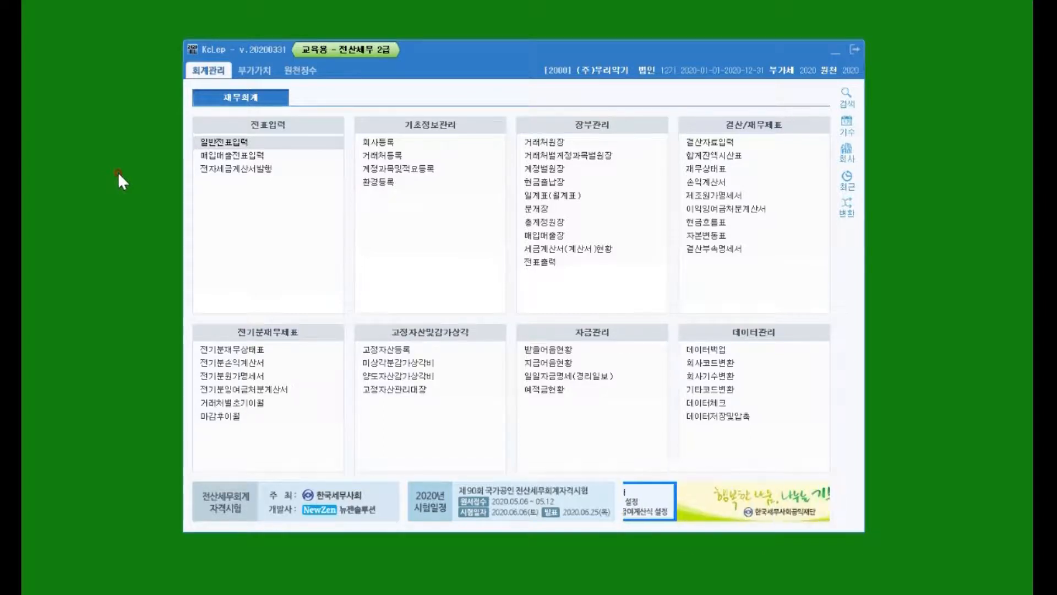
Open general voucher entry (일반전표입력) and set the voucher date to February 7, 2020.
click(216, 144)
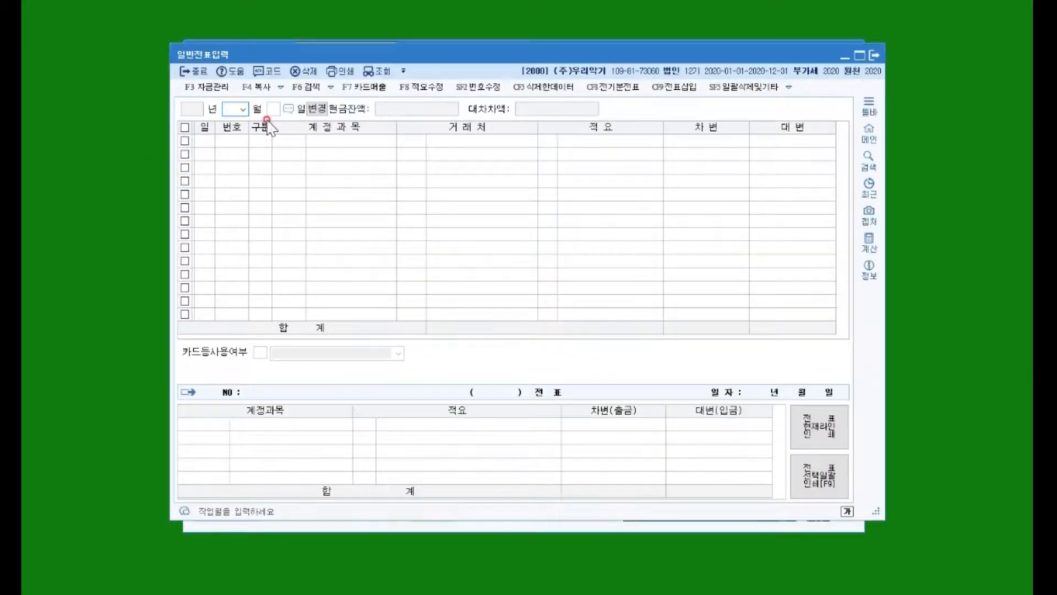
click(241, 109)
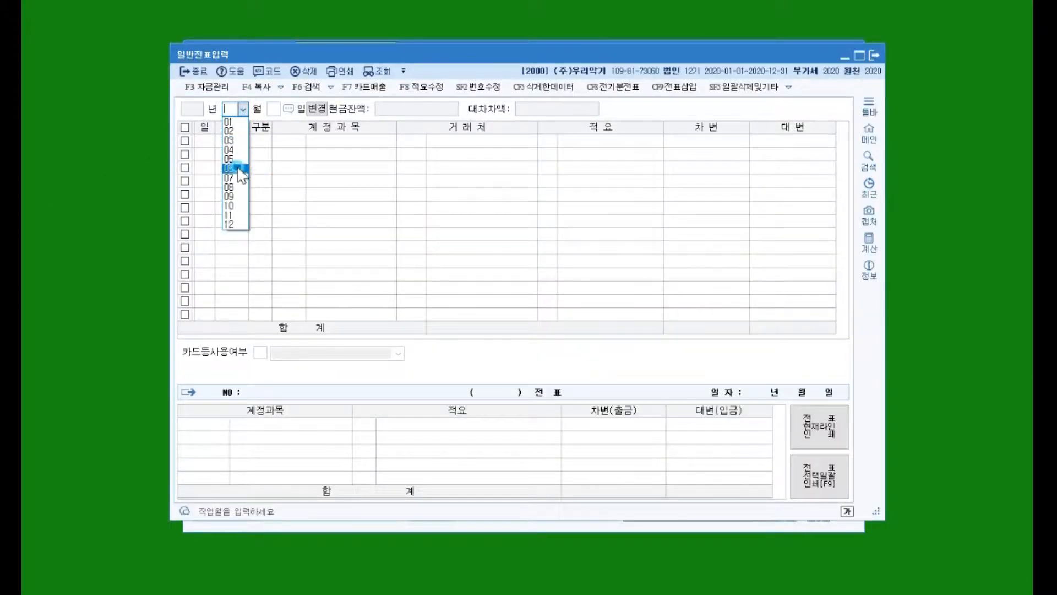
click(234, 131)
text(7)
key(Return)
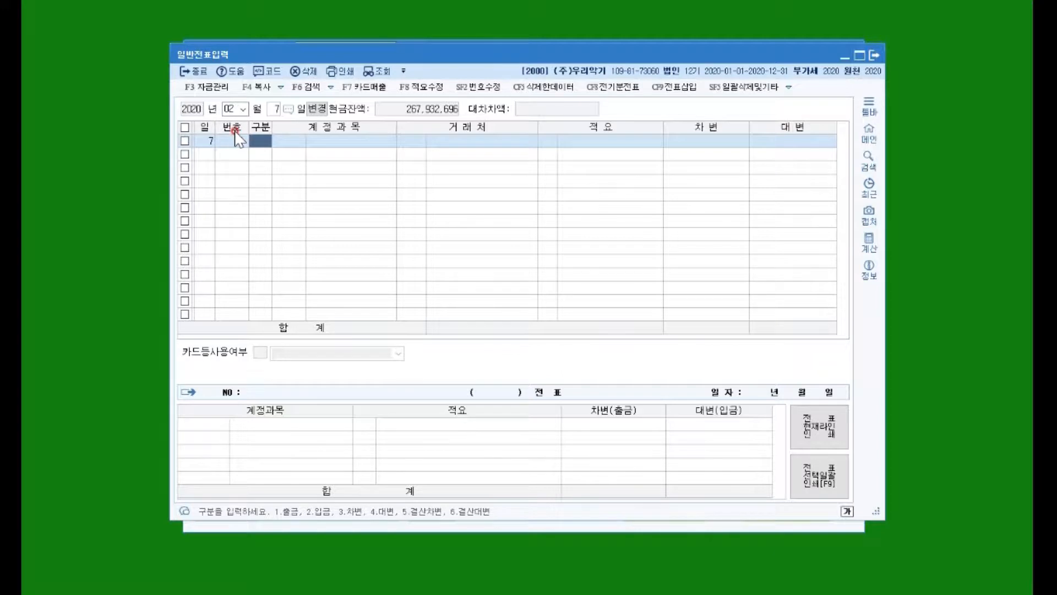
Start a debit line using the selling and administrative expense account 0815 수도광열비.
text(3)
key(Return)
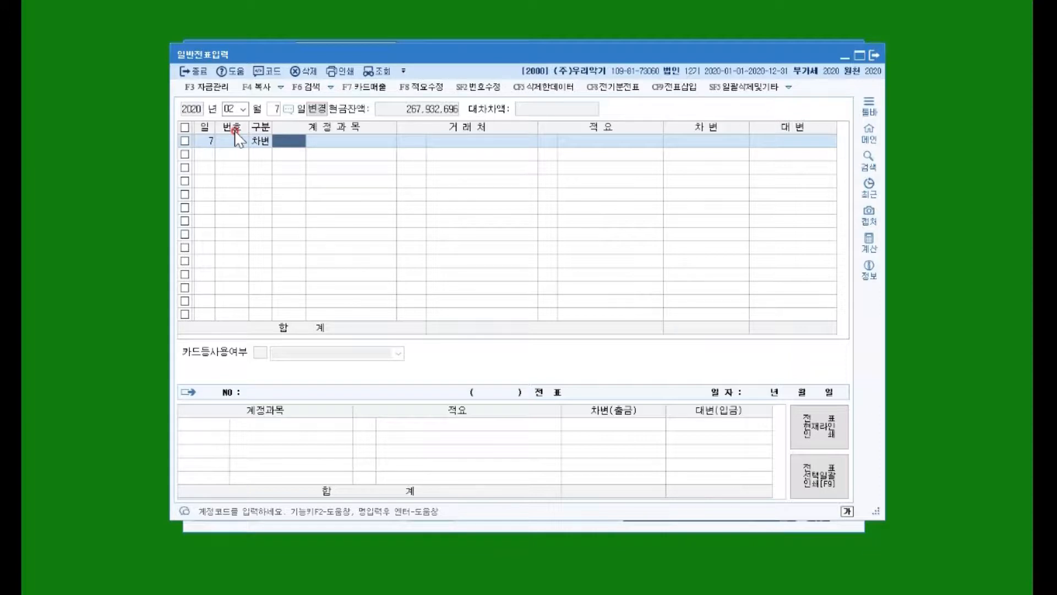
text(수도)
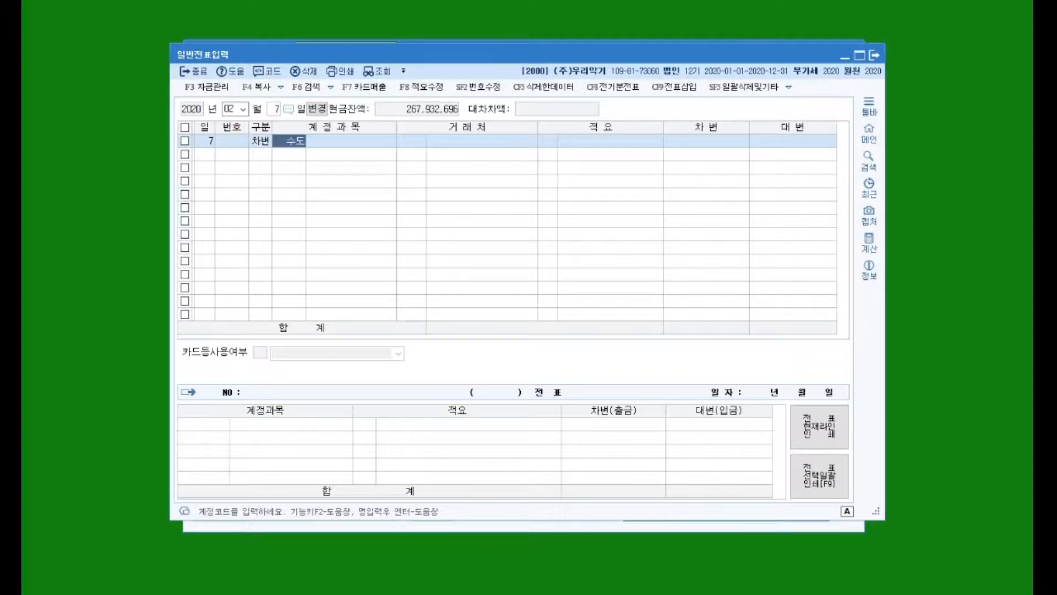
key(Return)
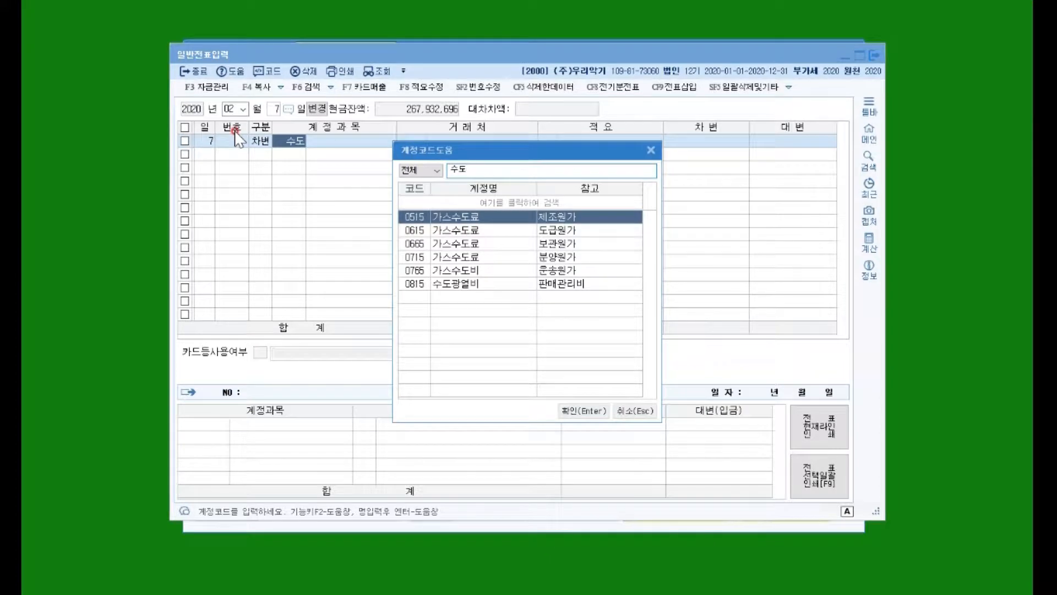
key(Down)
key(Down)
key(Down)
key(Down)
key(Down)
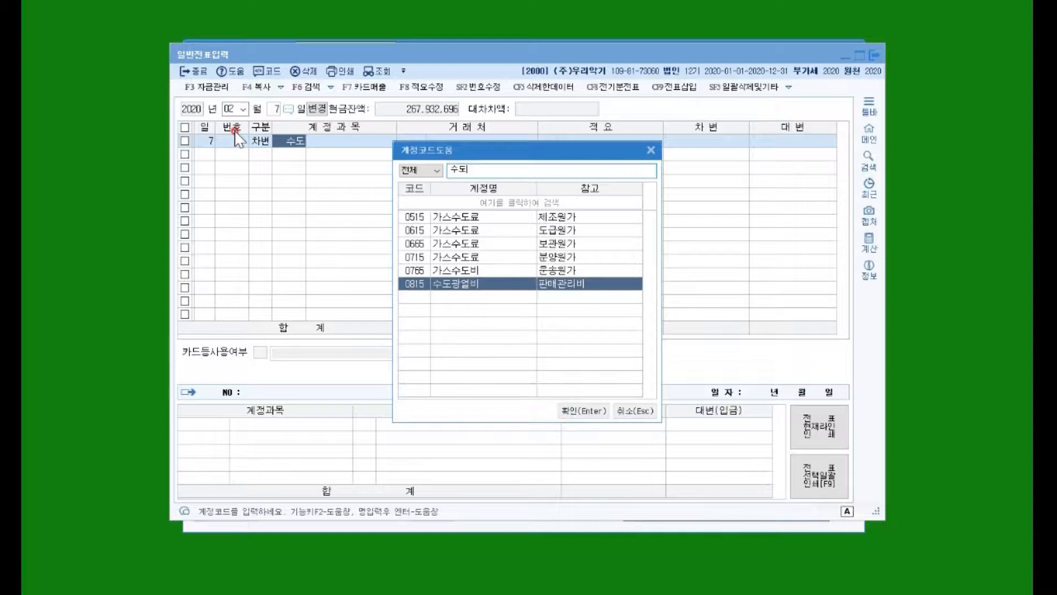
key(Return)
Leave the 수도광열비 line's vendor and description blank and enter a debit amount of 350,000.
key(Return)
key(Return)
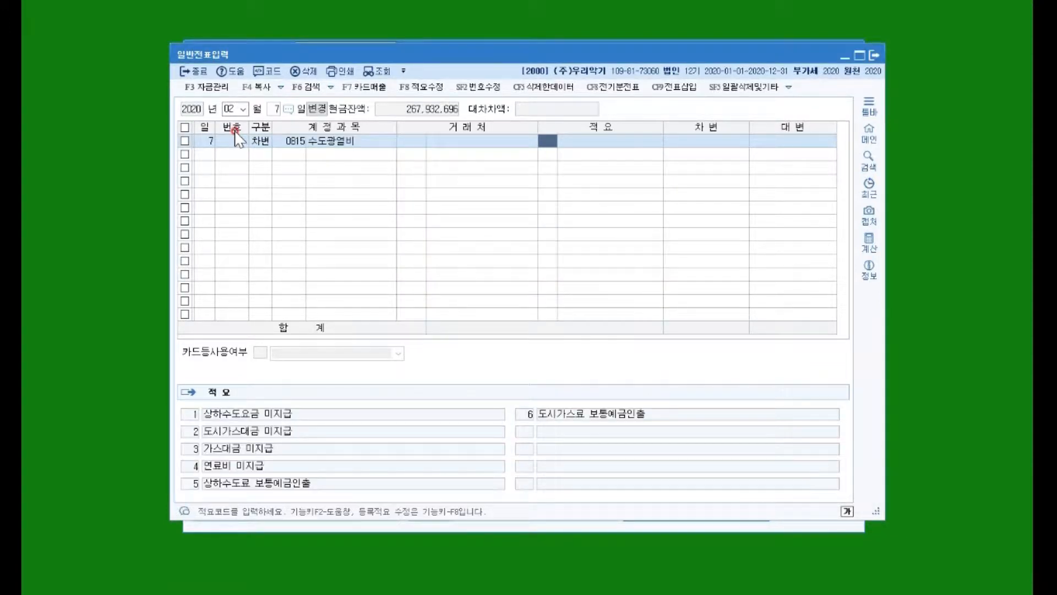
key(Return)
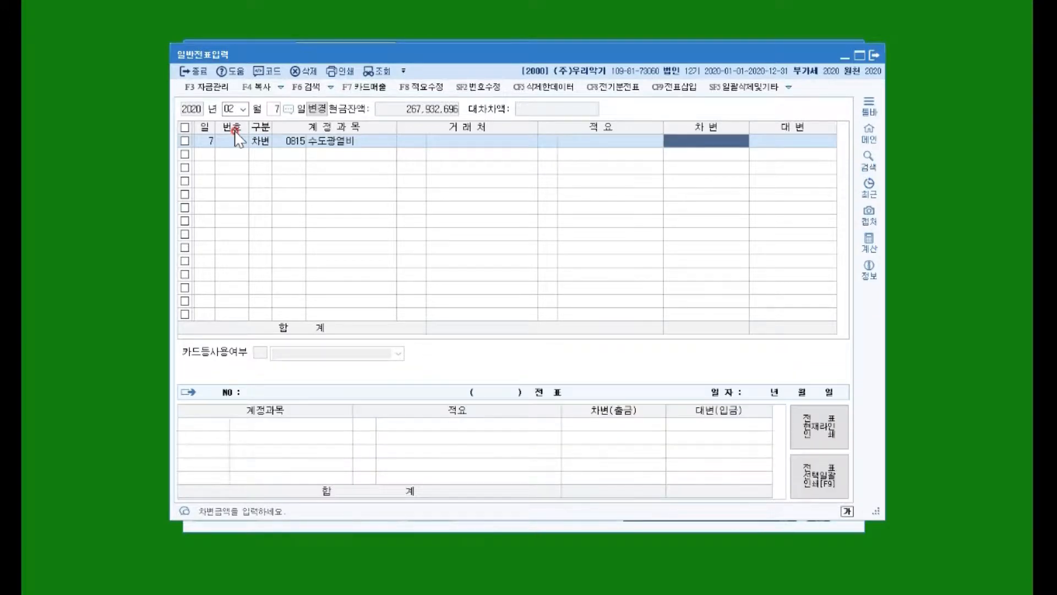
text(3500000)
key(Return)
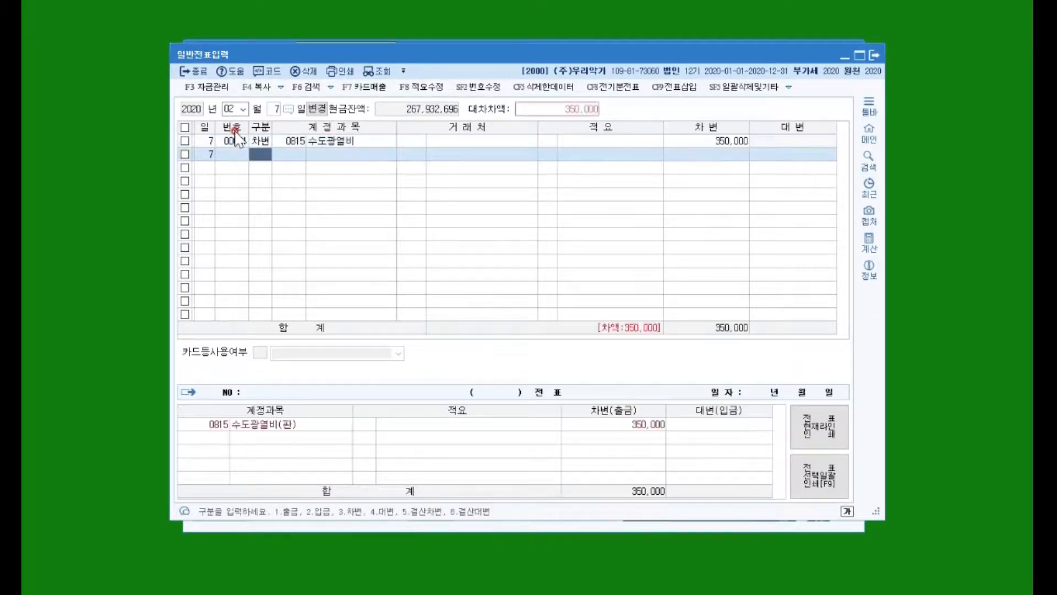
Add a debit line of 740,000 for the manufacturing cost account 0515 가스수도료, without vendor or description.
text(3)
key(Return)
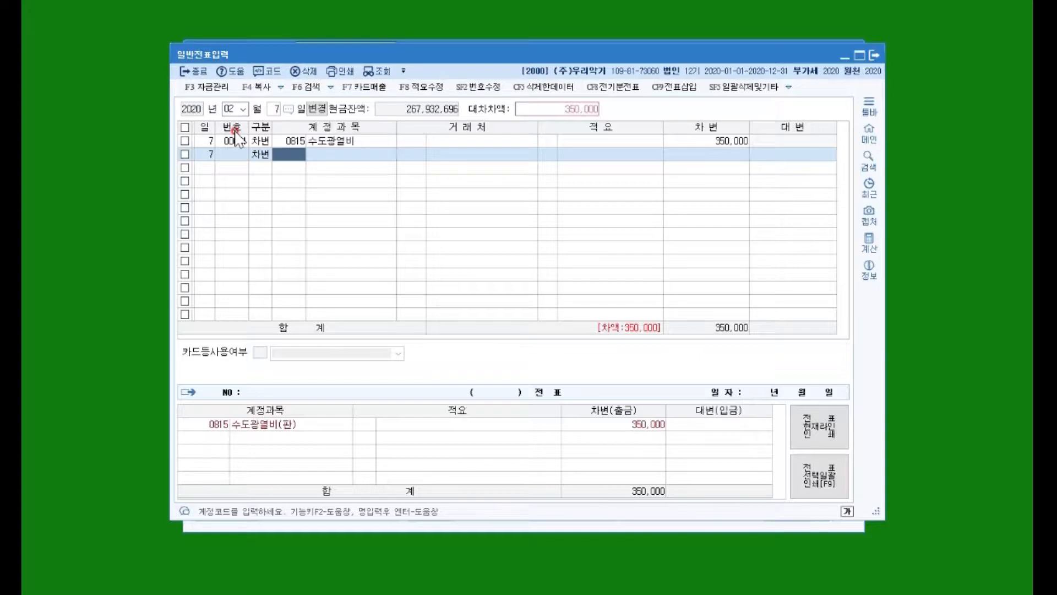
text(가스)
key(Return)
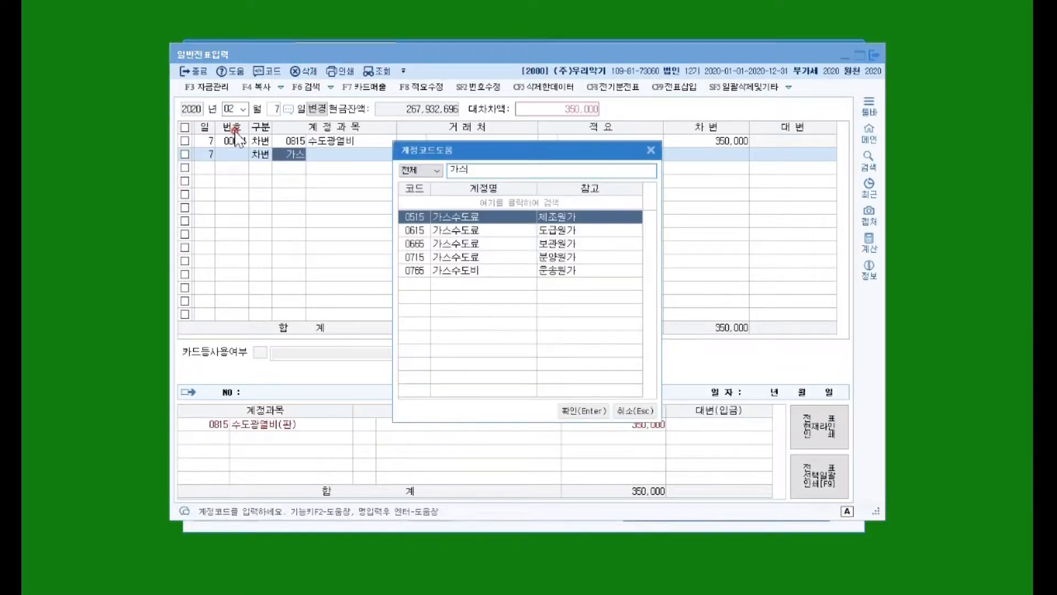
key(Return)
key(Return)
key(Return)
key(Return)
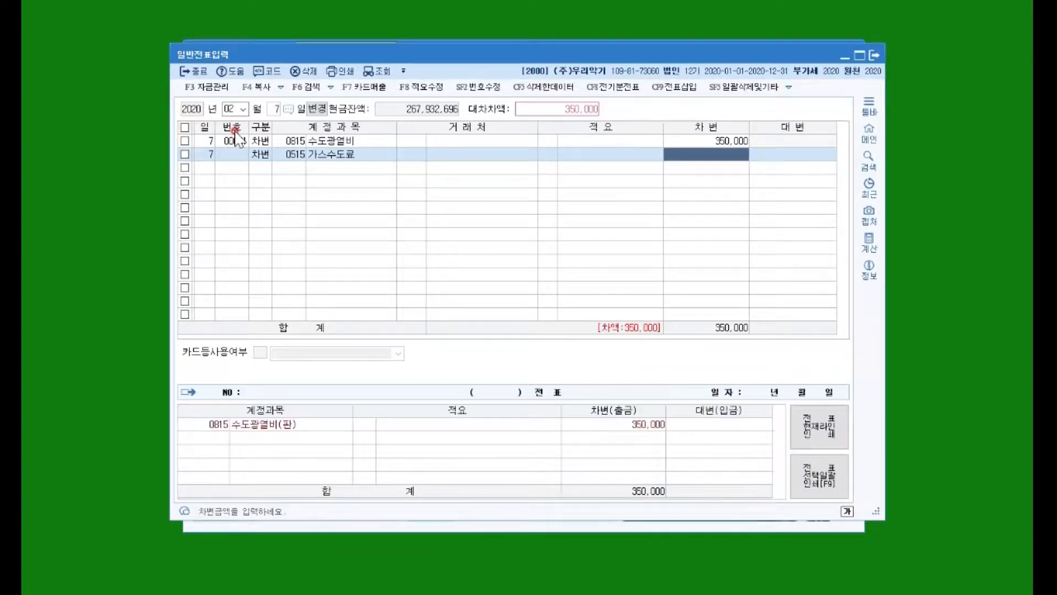
text(7400000)
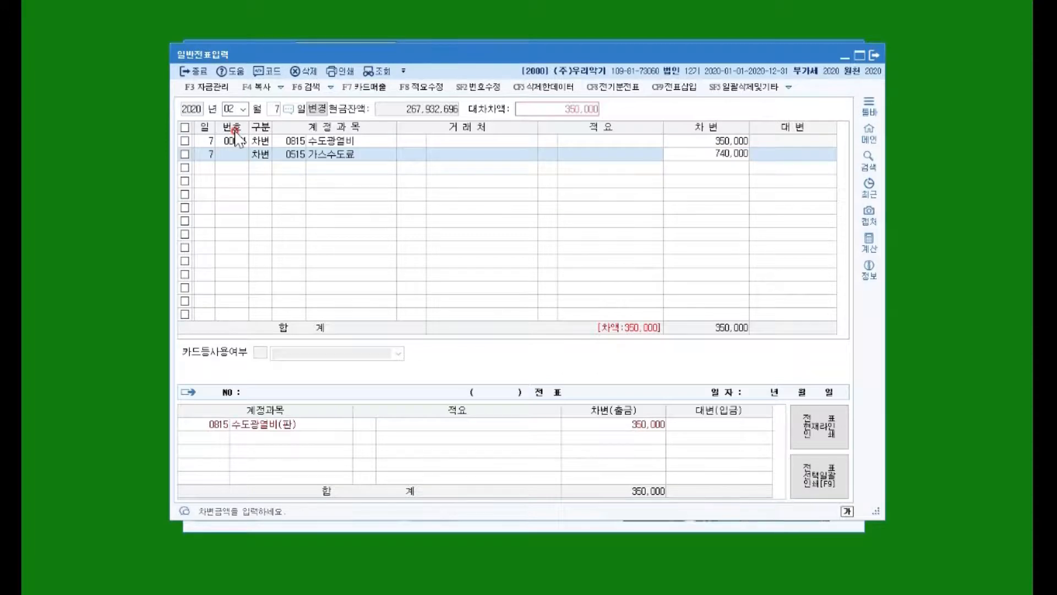
key(Return)
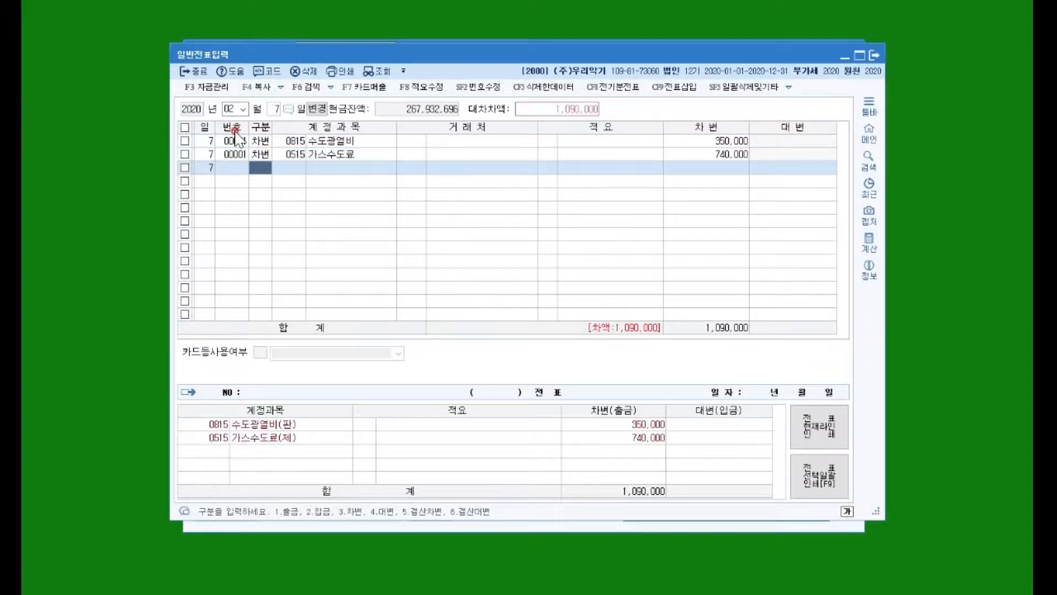
Add a credit line for account 0103 보통예금 with the balancing amount of 1,090,000, without vendor or description.
text(4)
key(Return)
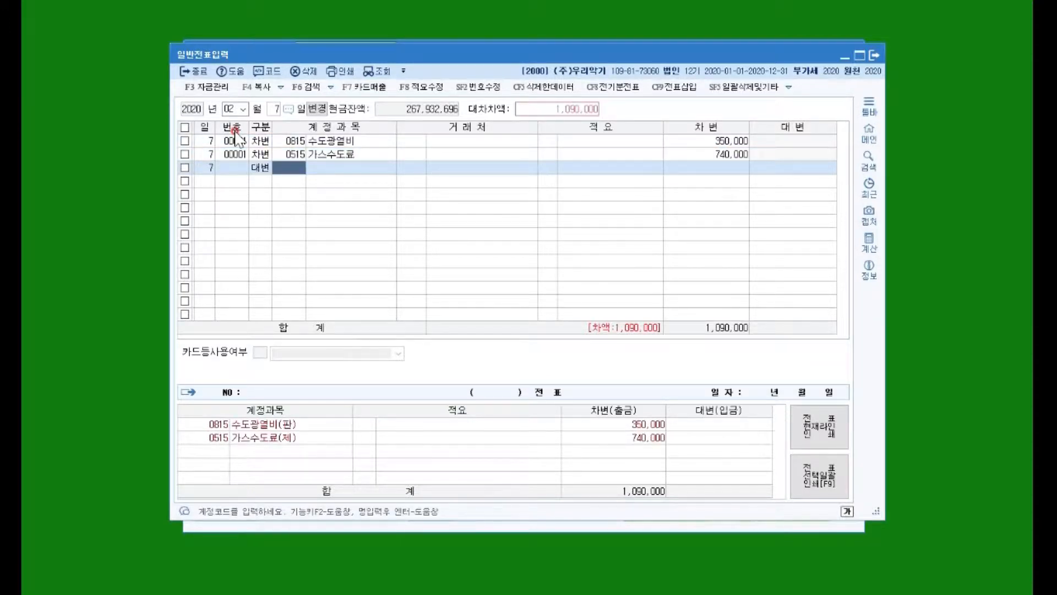
text(103)
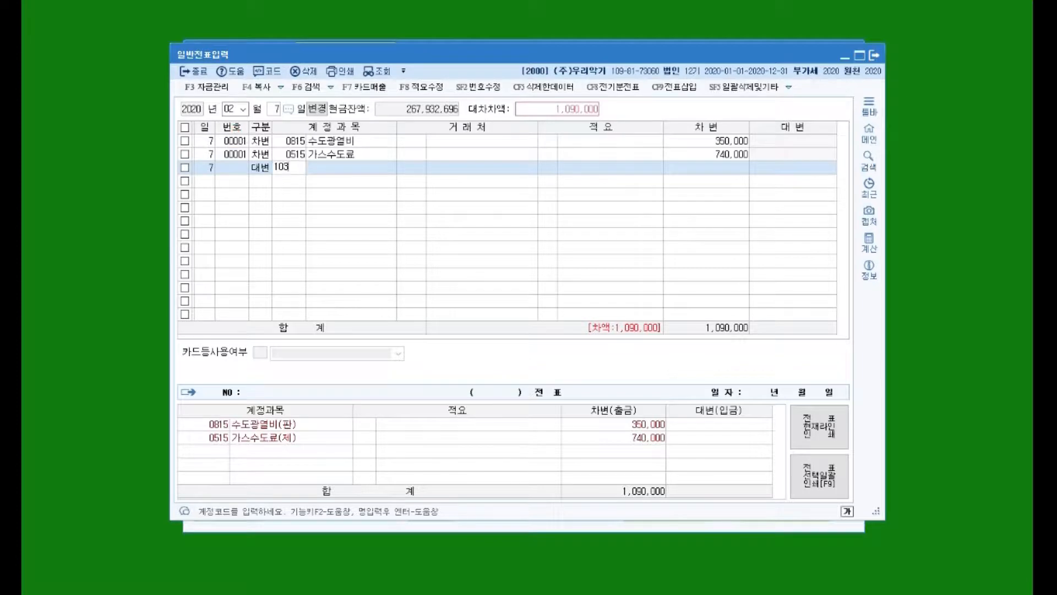
key(Return)
key(Return)
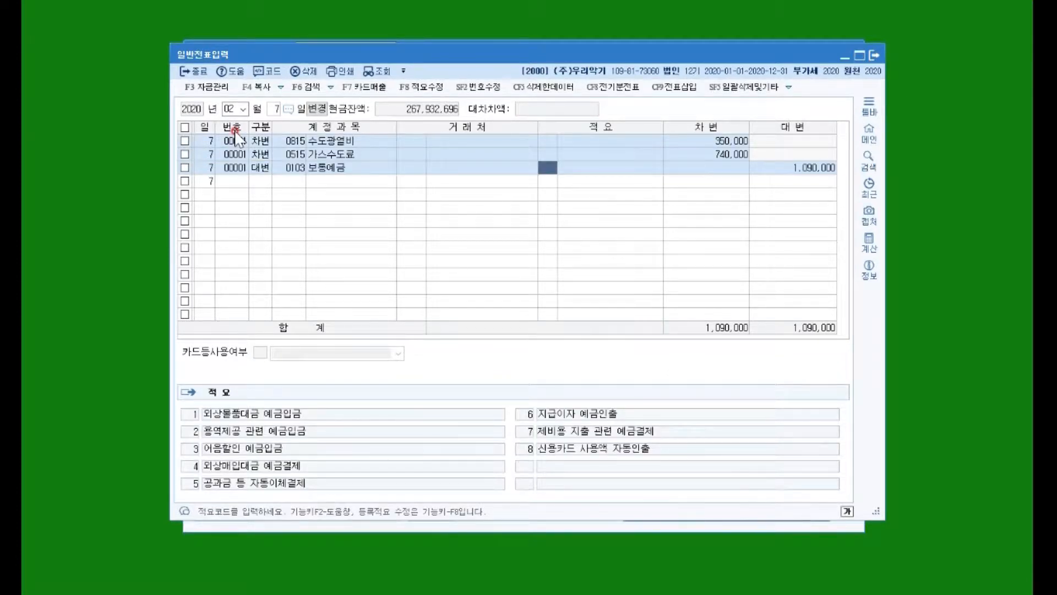
key(Return)
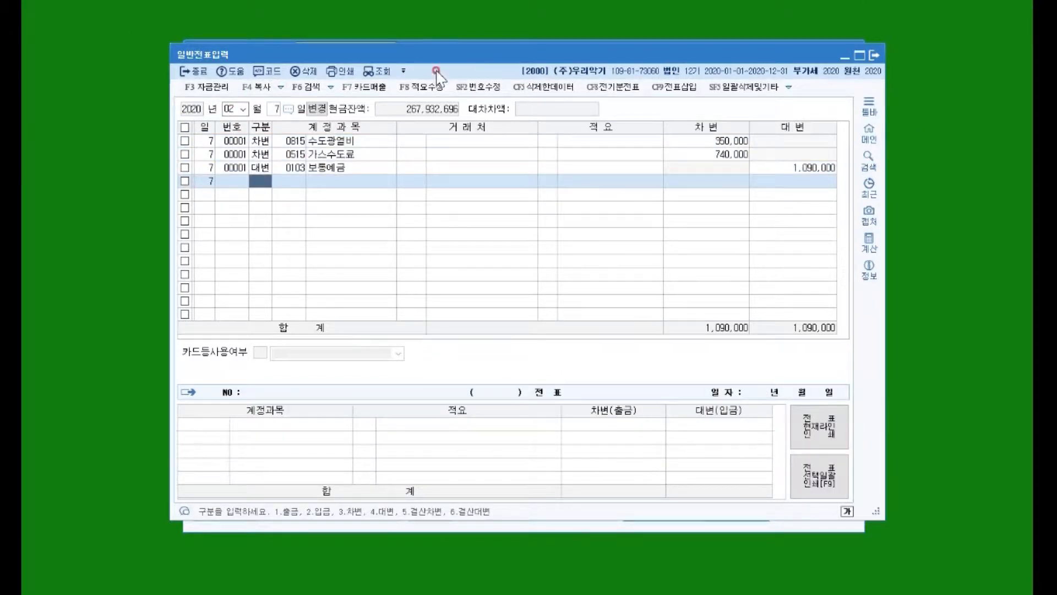
Review the voucher's account codes and the preset descriptions (적요) offered for the 수도광열비 and 가스수도료 lines.
click(287, 145)
click(289, 167)
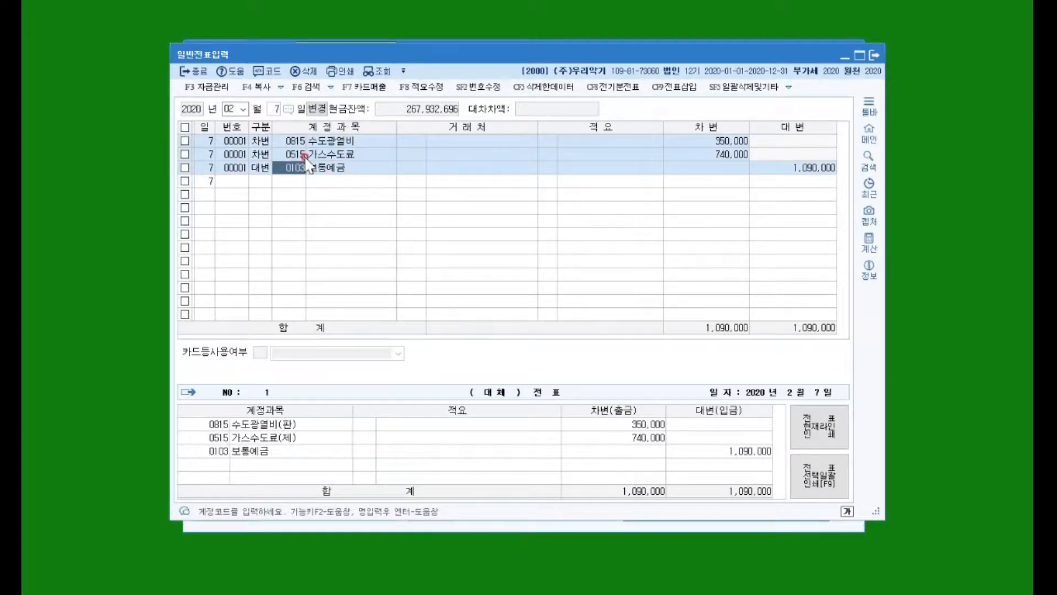
click(313, 142)
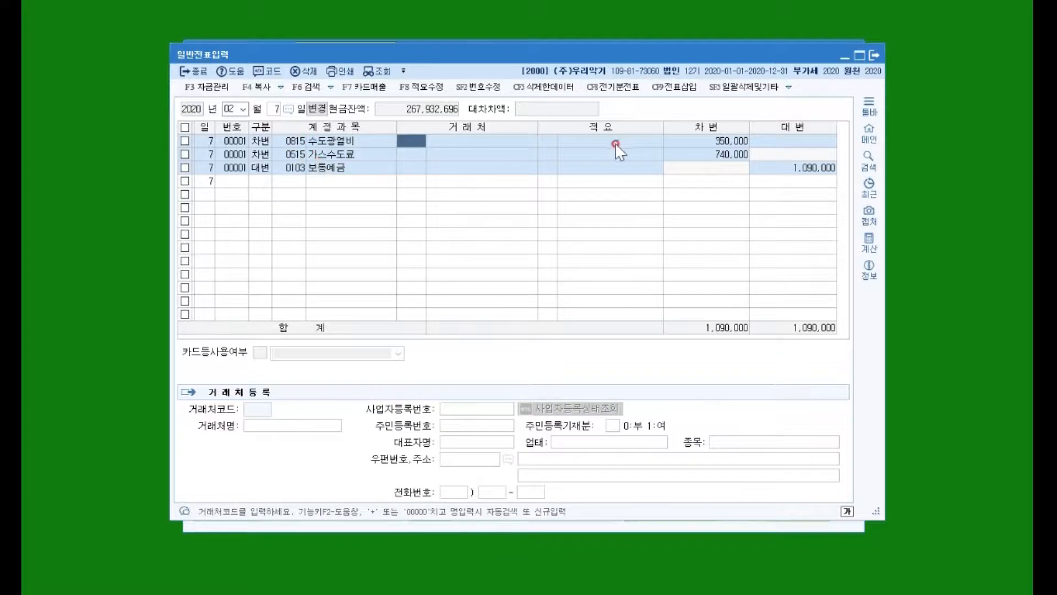
click(592, 142)
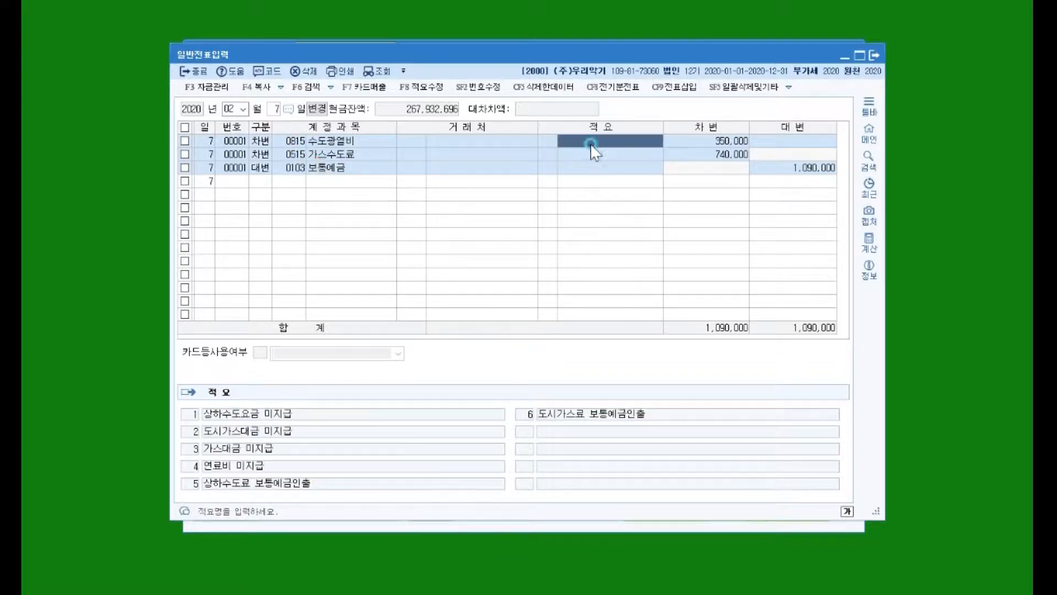
click(558, 157)
click(227, 392)
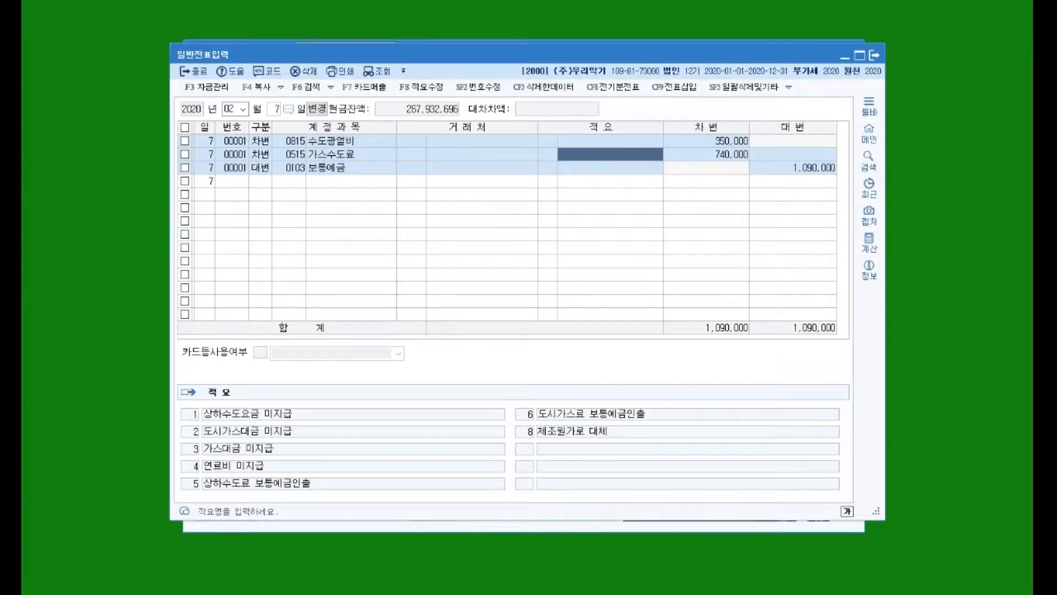
Start a new debit line below the completed voucher using account 0131 선급금.
click(245, 184)
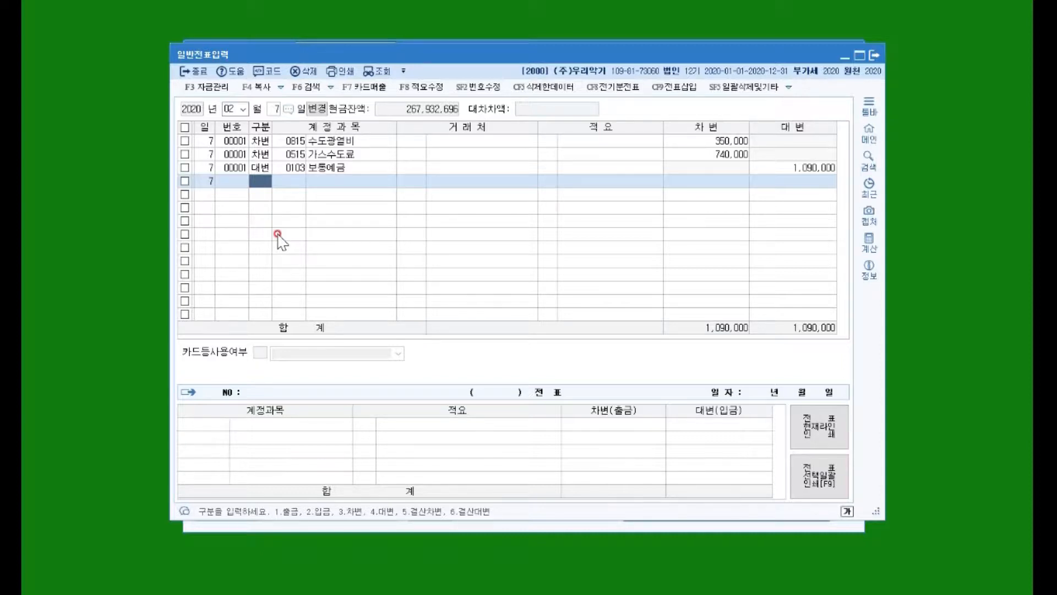
text(3)
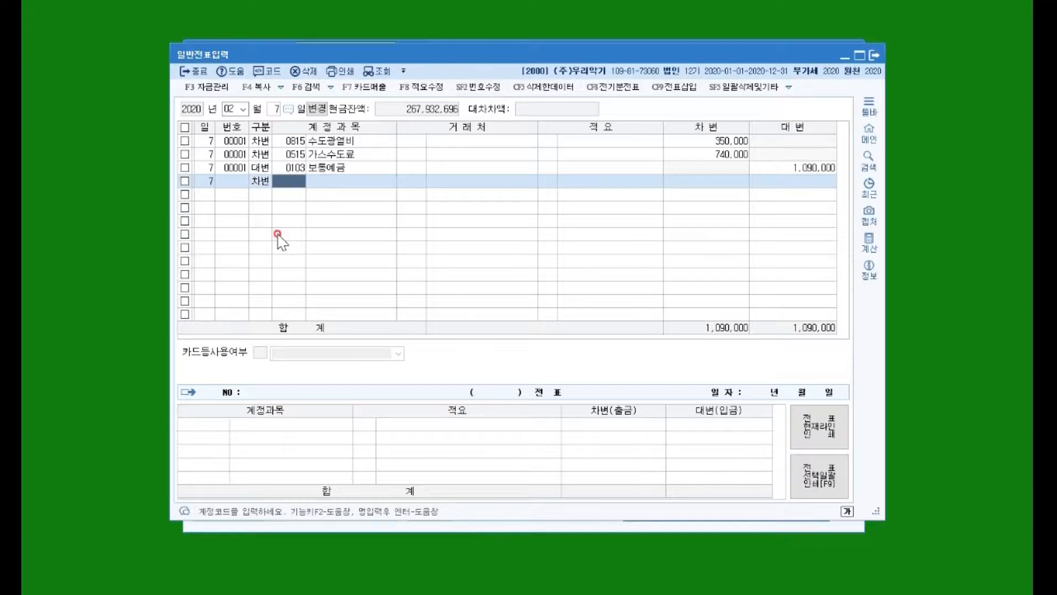
text(선급)
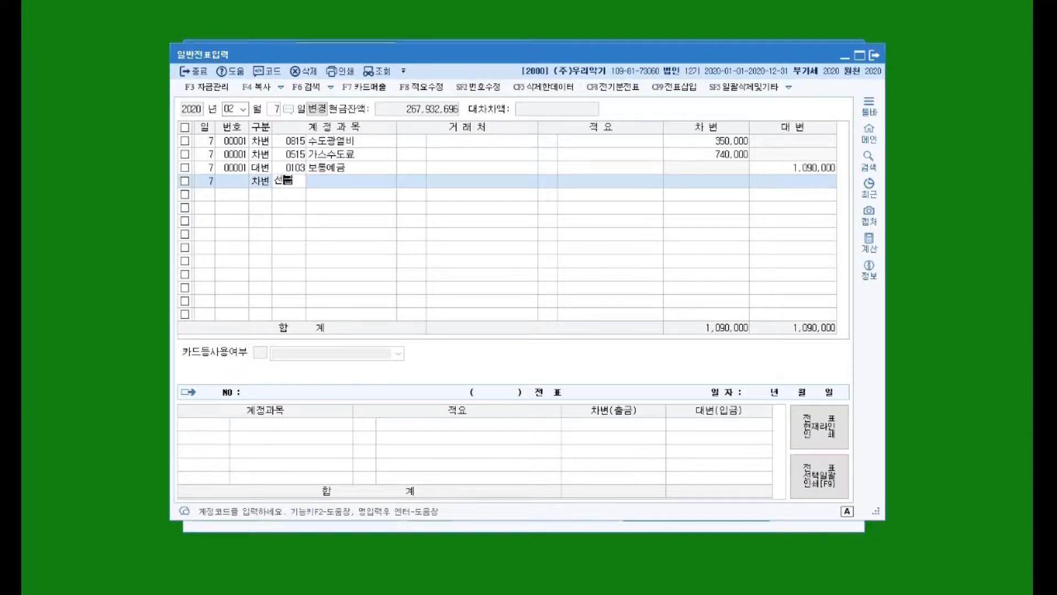
key(Return)
key(Return)
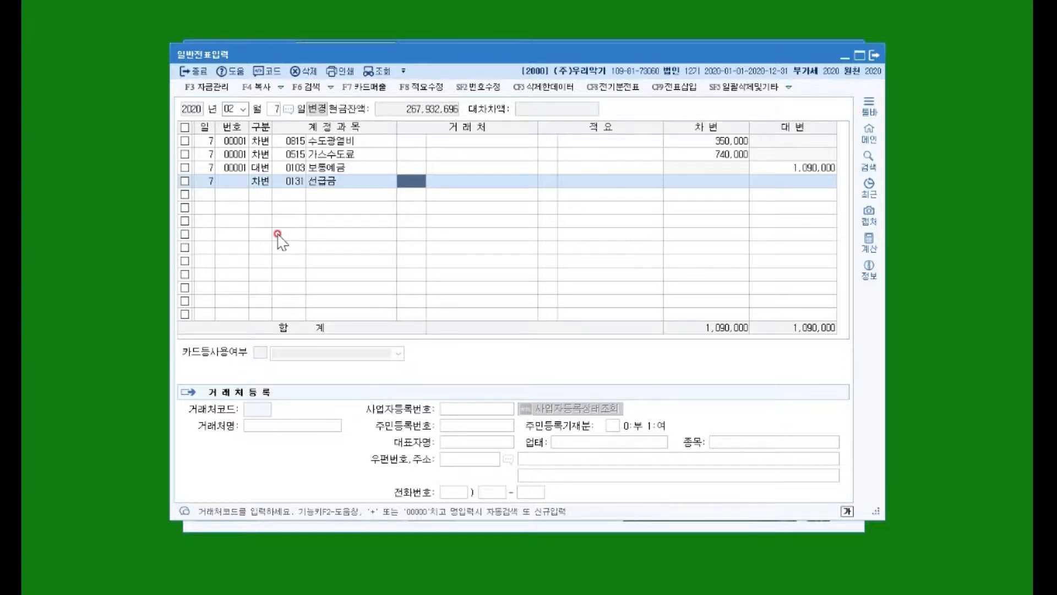
Enter new vendor 희망전자(주) on the 선급금 line using code 00000 and set its registration code to 02000.
text(00000)
key(Return)
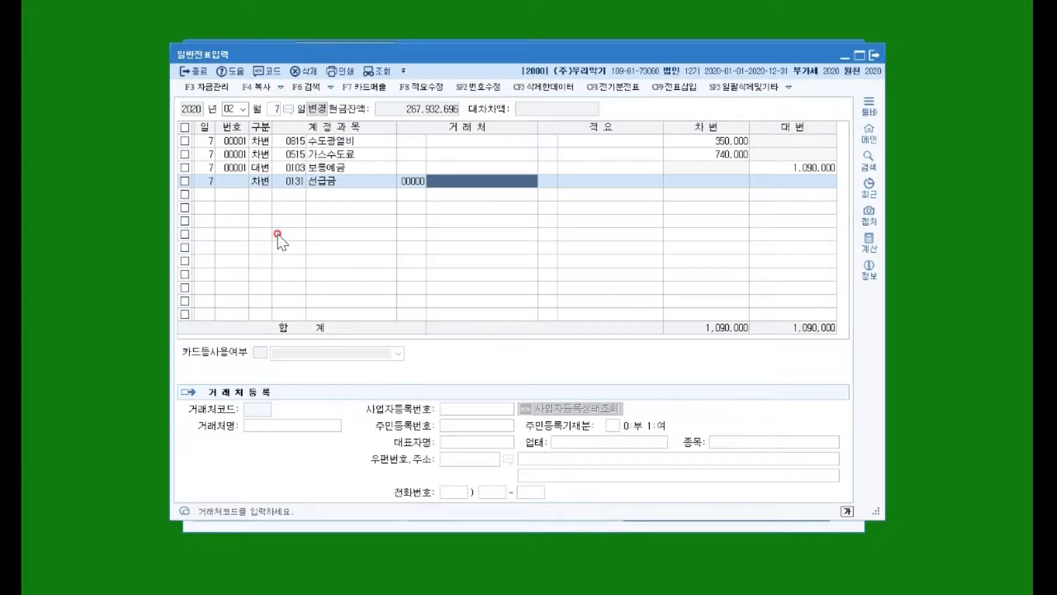
text(희)
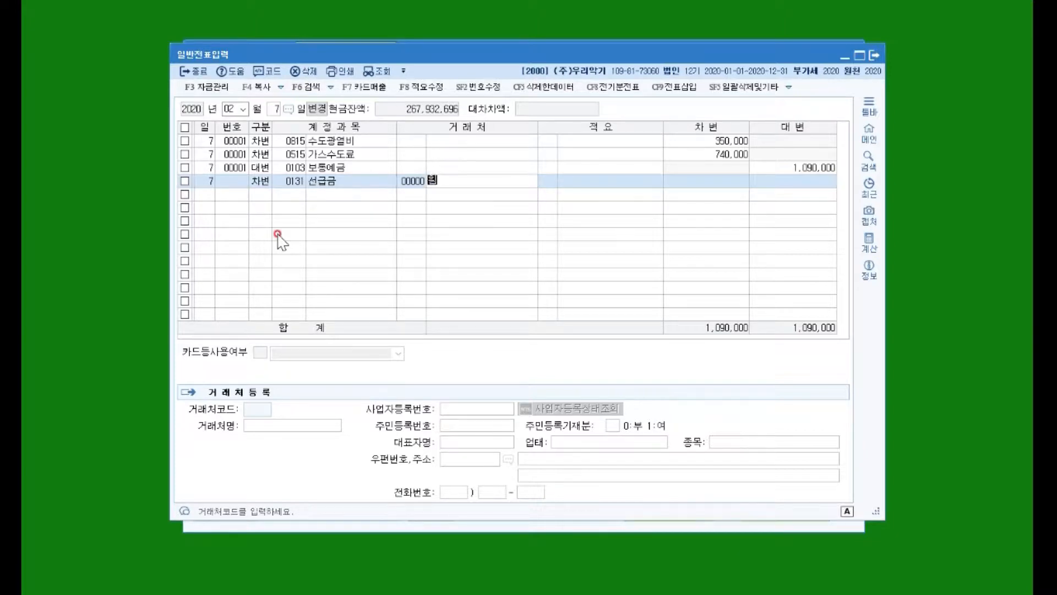
text(망지자(주))
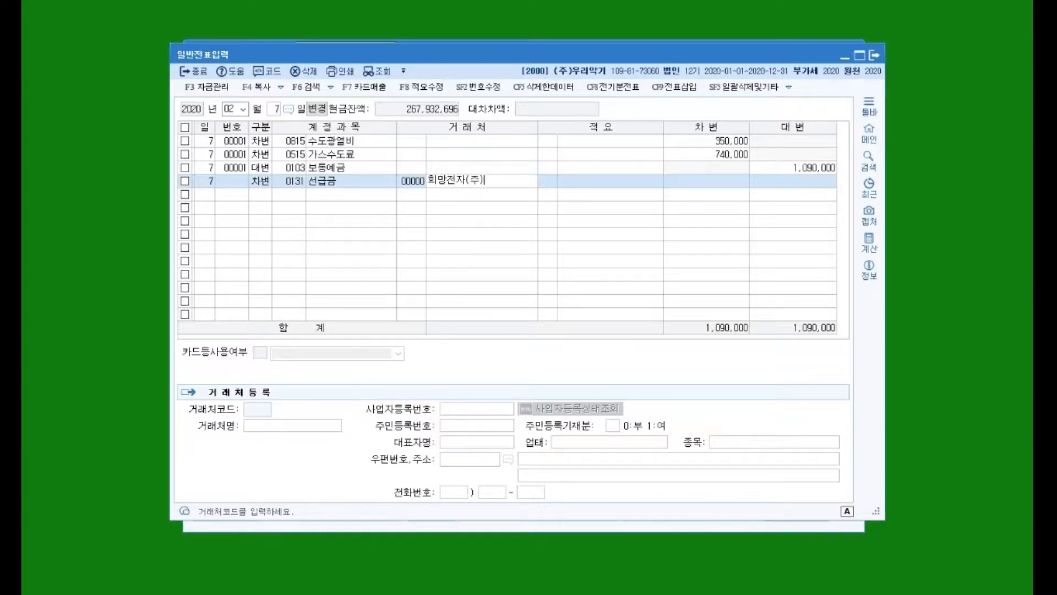
click(278, 233)
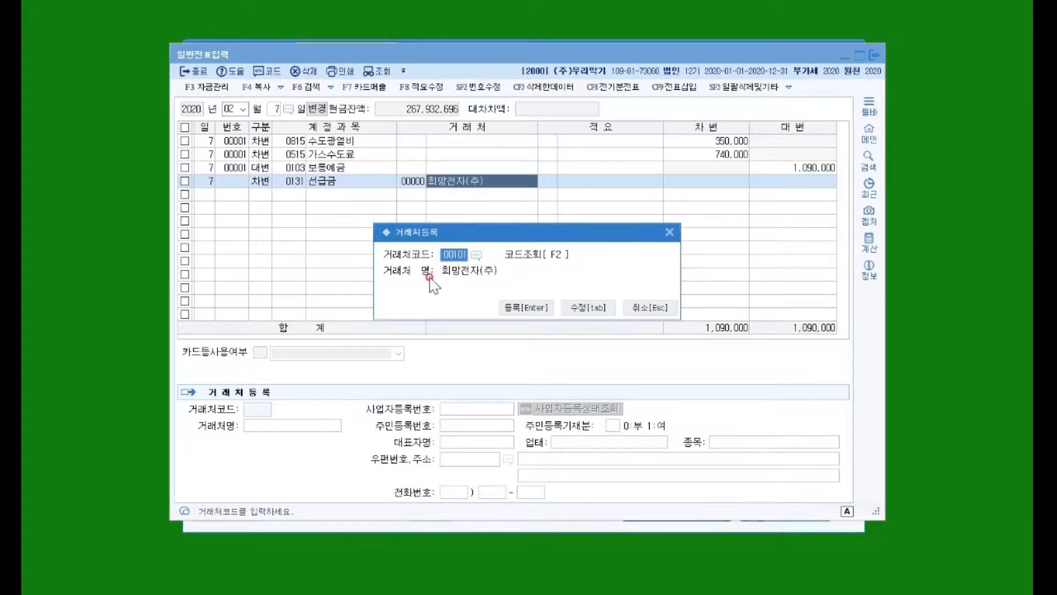
click(472, 288)
key(BackSpace)
text(2000)
key(Return)
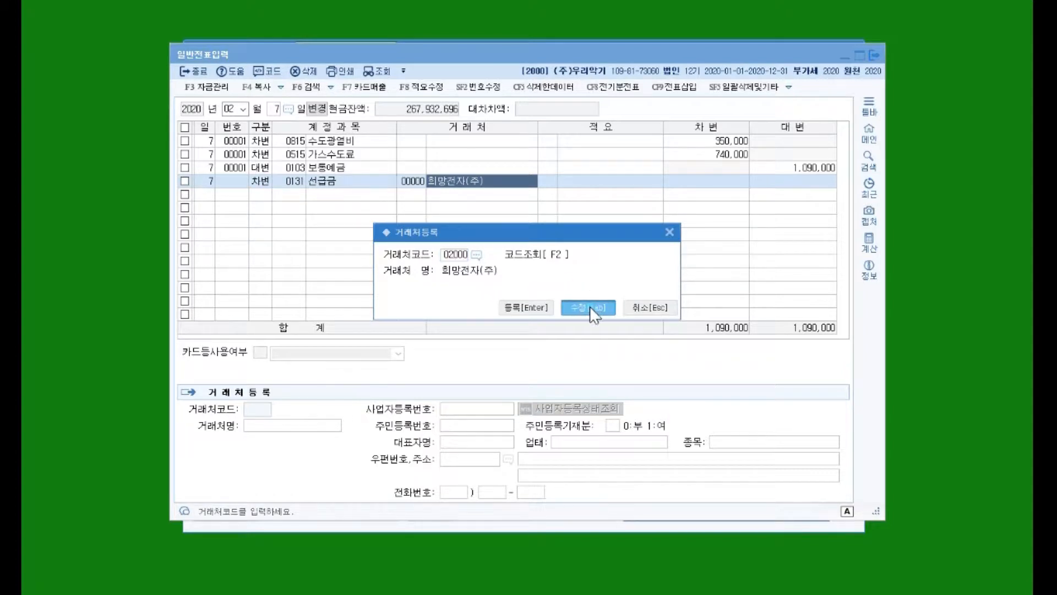
Register the vendor with detail editing and fill in its business registration number (사업자등록번호).
click(595, 307)
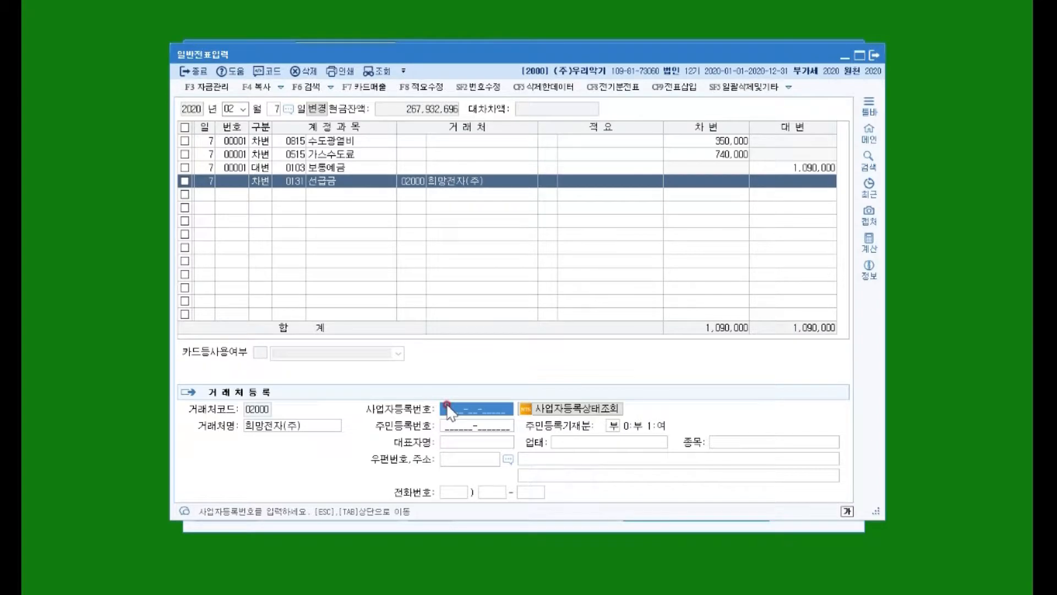
text(112-)
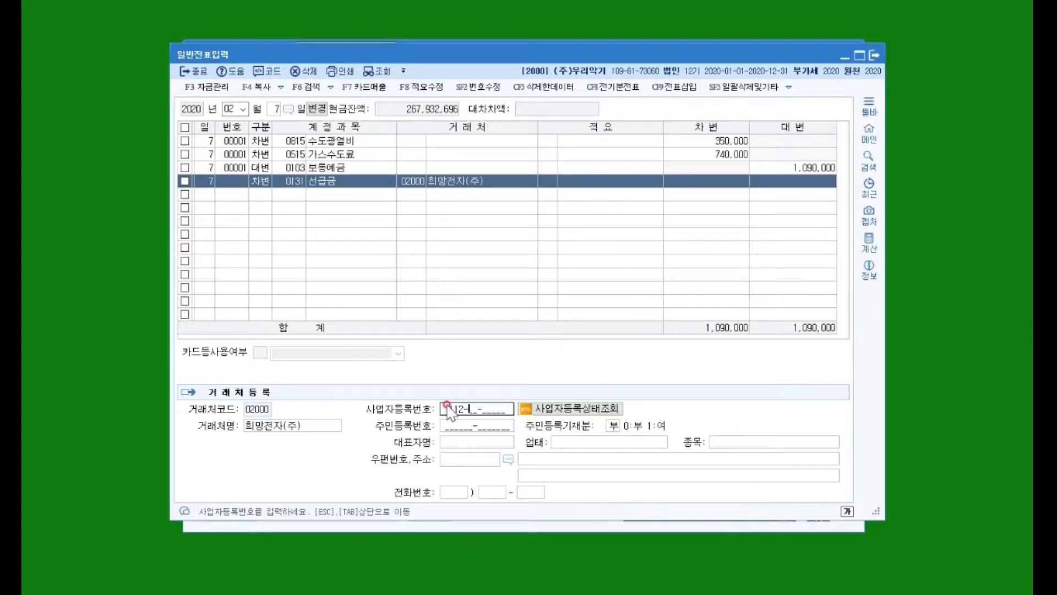
text(81-21646)
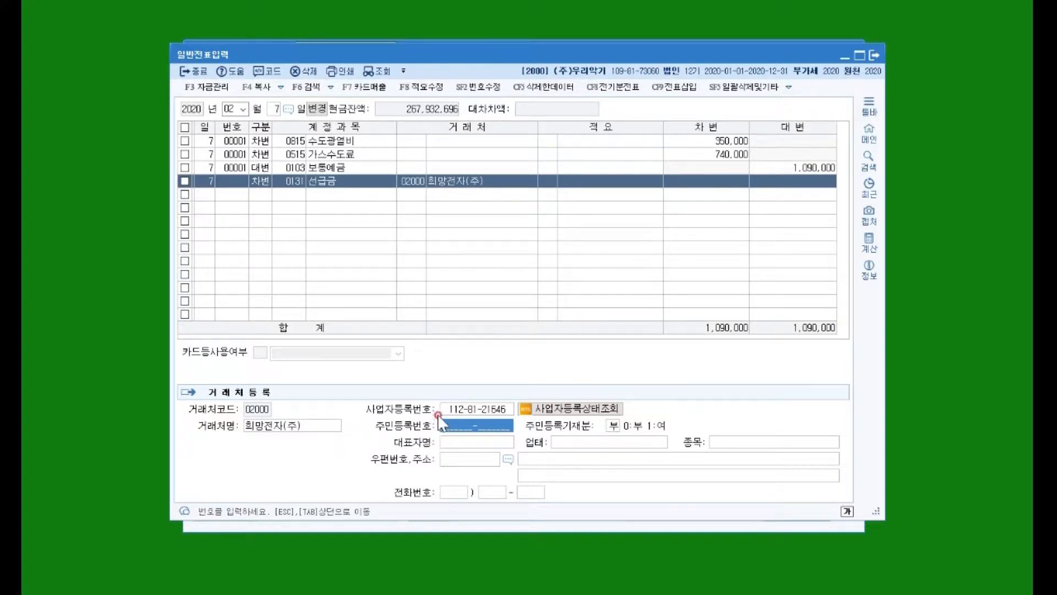
Fill in the representative's name (대표자명) in the new vendor's registration details.
click(461, 443)
key(Hangul)
text(rla)
key(BackSpace)
key(BackSpace)
key(BackSpace)
key(Hangul)
text(김처ㄹ수)
key(Return)
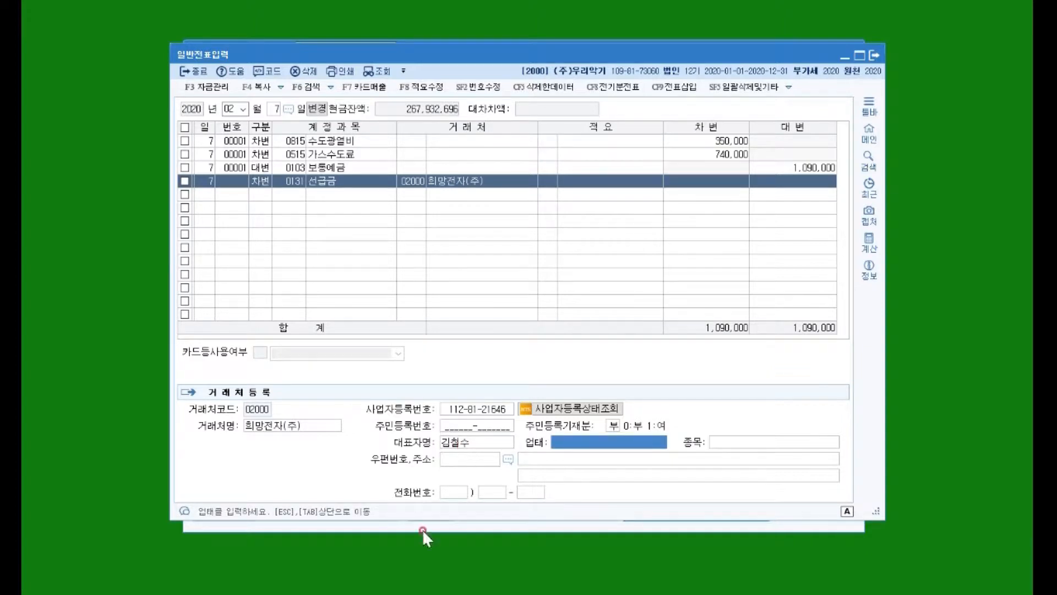
Leave the description of the 선급금 line blank and set its debit amount to 1,000,000.
click(582, 183)
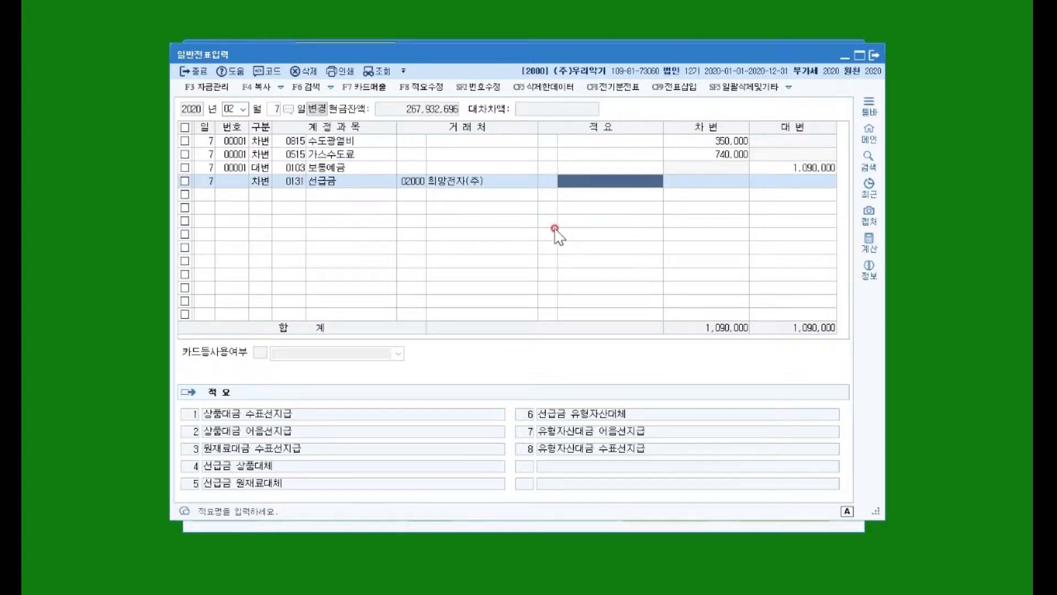
key(Return)
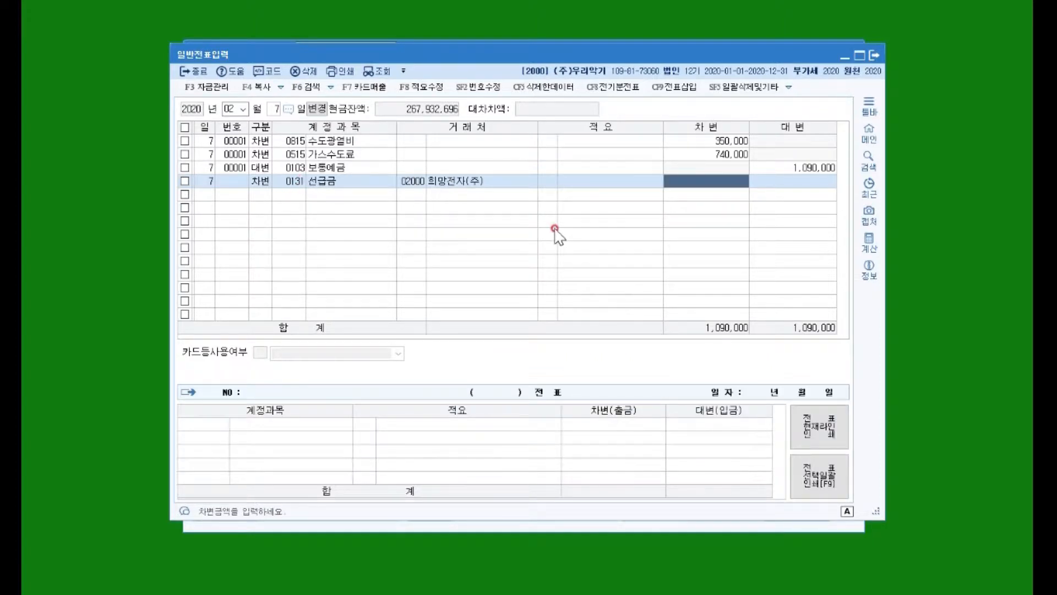
text(1000000)
key(Return)
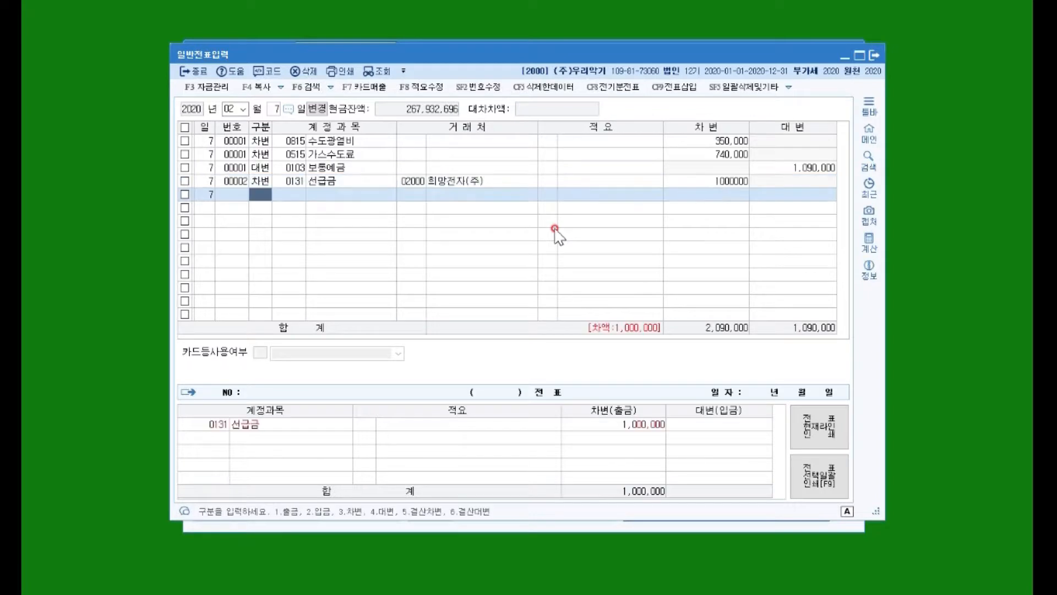
Add a credit line with account 0103 보통예금 for 1,000,000 to balance the advance payment voucher.
text(4)
key(Return)
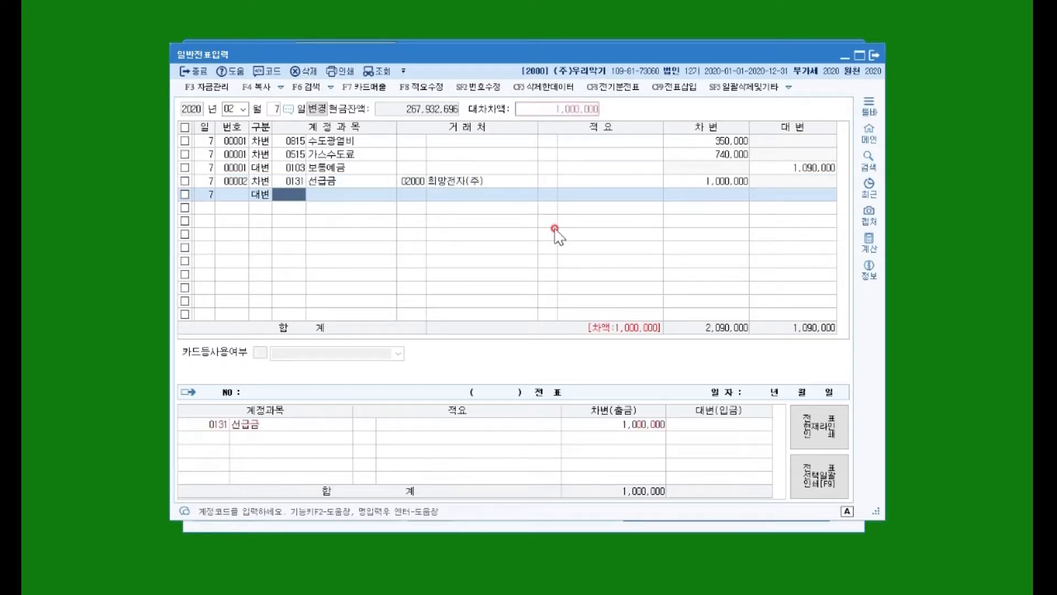
text(보통)
key(Return)
key(Return)
key(Return)
key(Return)
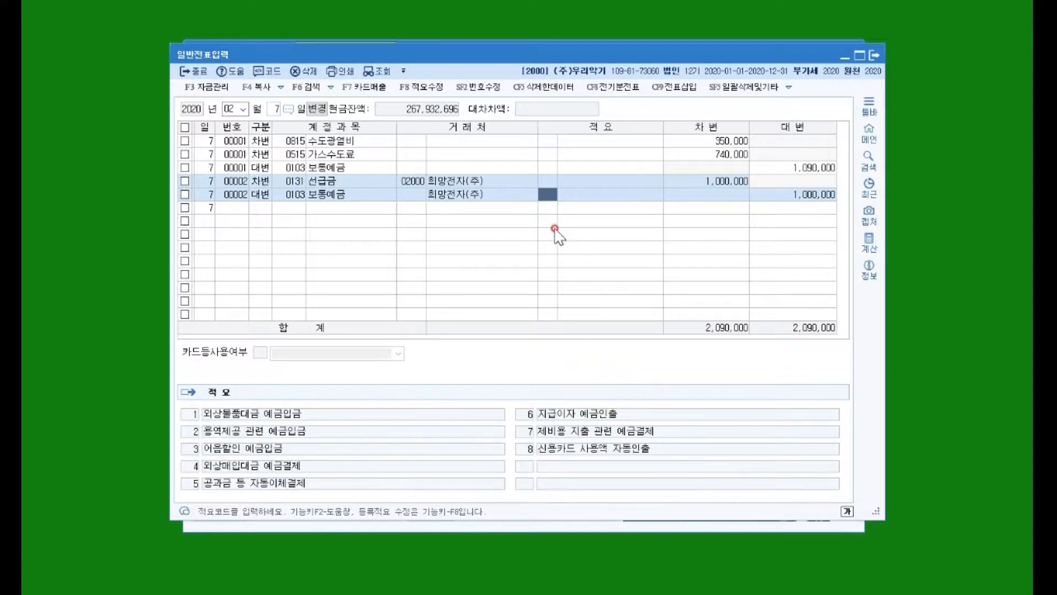
key(Return)
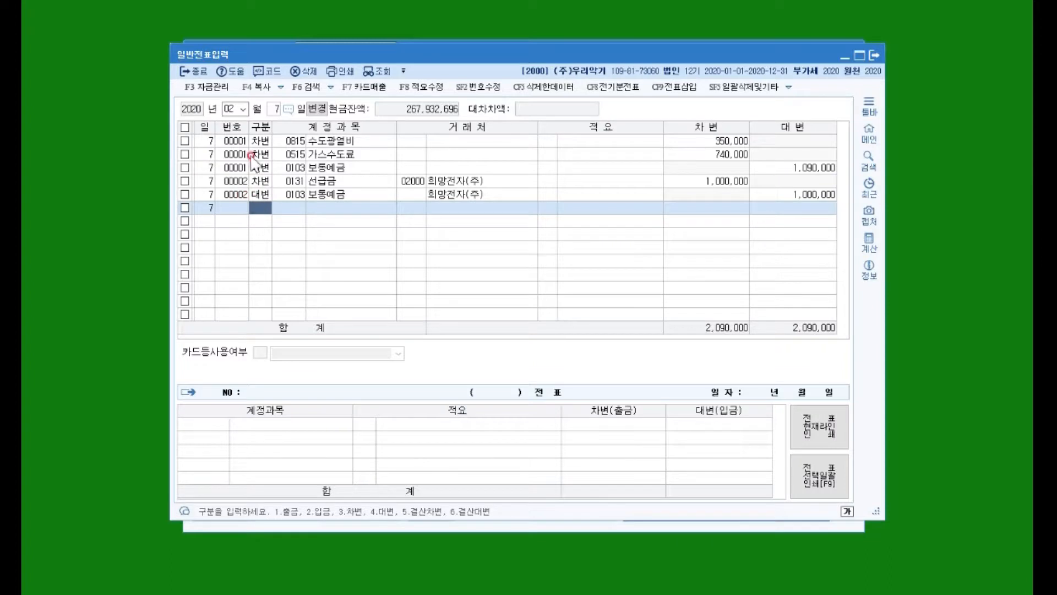
Select the lines of voucher 00001, preview its printed transfer slip (대체전표), and close the print preview.
click(286, 153)
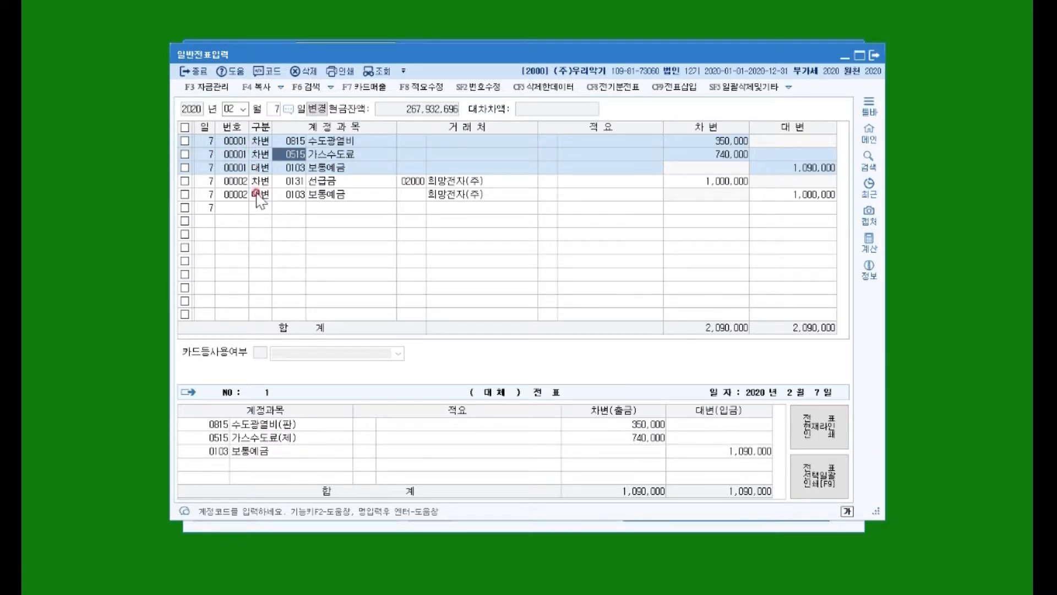
click(186, 141)
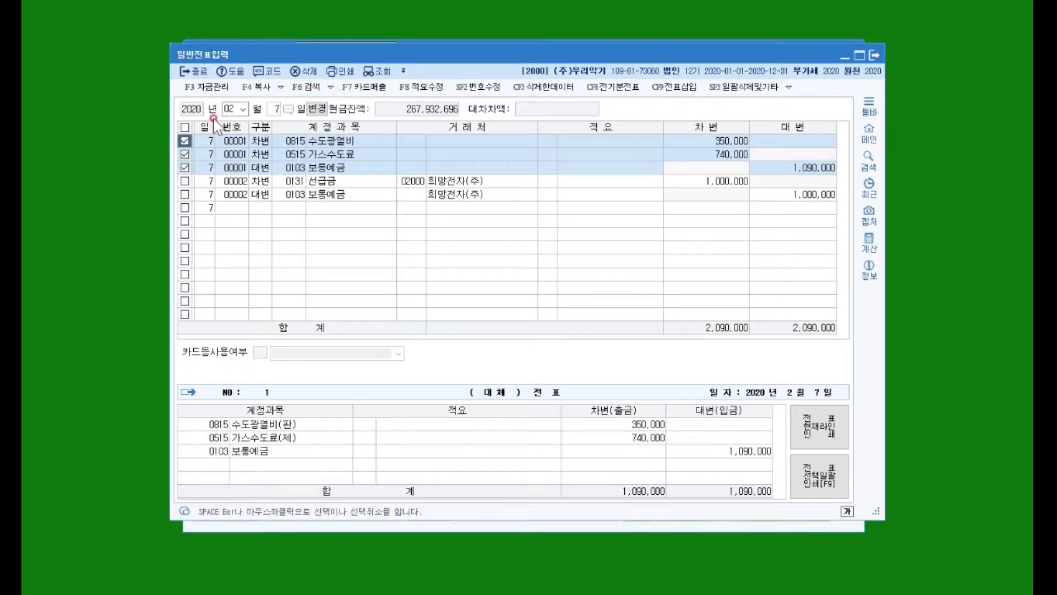
click(755, 232)
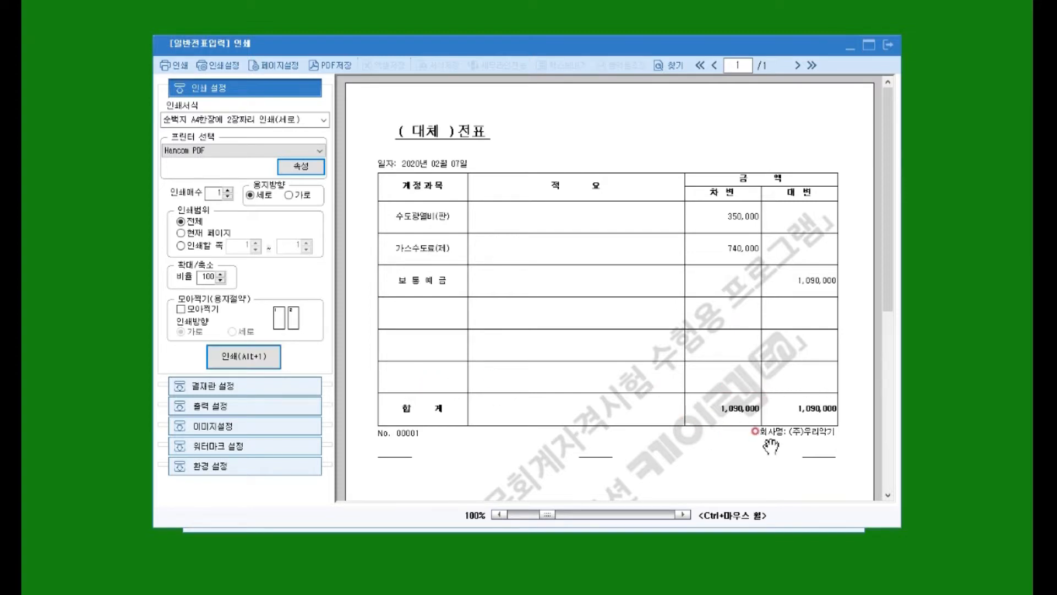
click(888, 44)
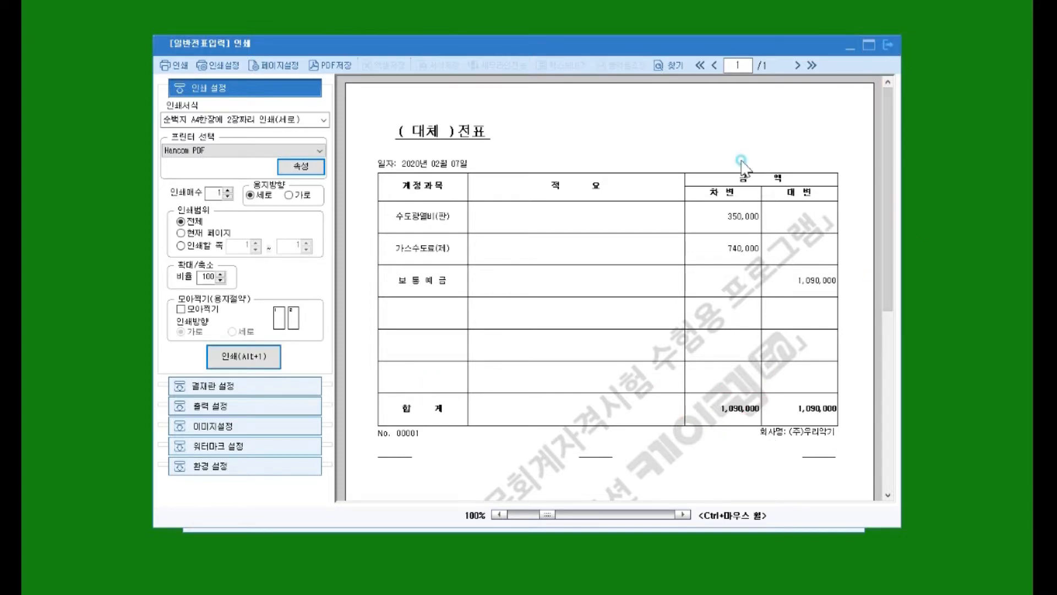